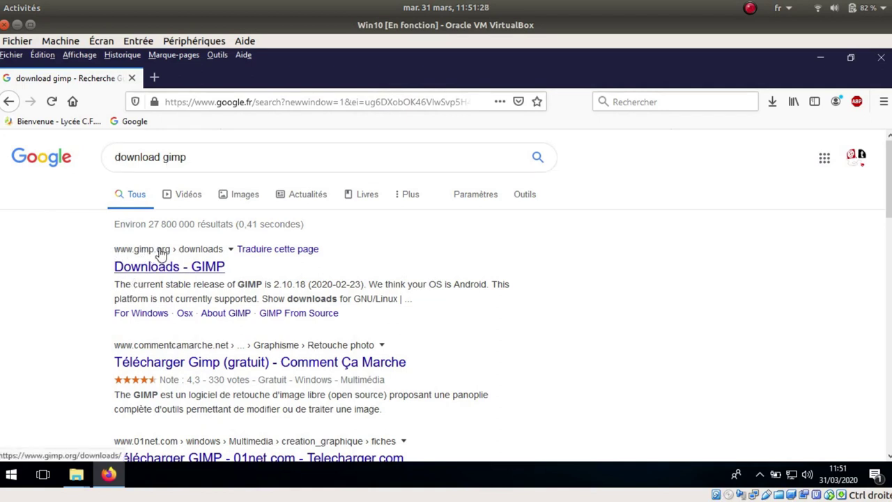
Open the 'Downloads - GIMP' page from the search results and look over it
left_click(195, 269)
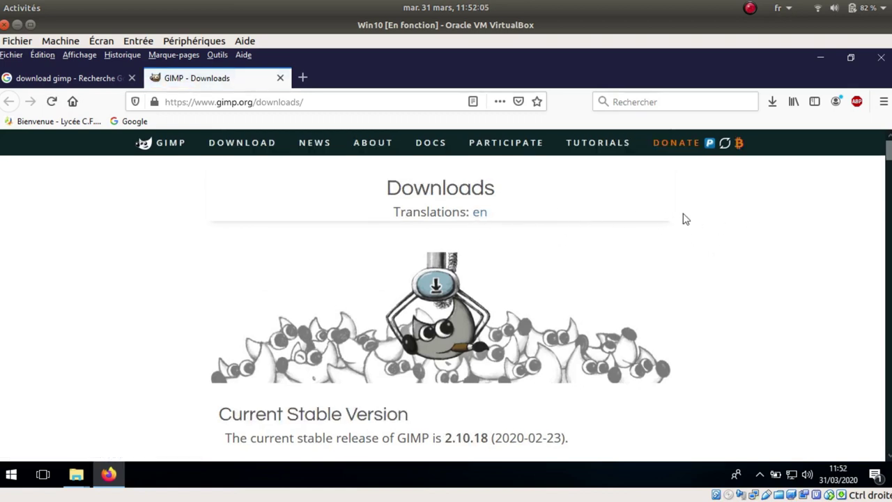
scroll(682, 217, "down", 3)
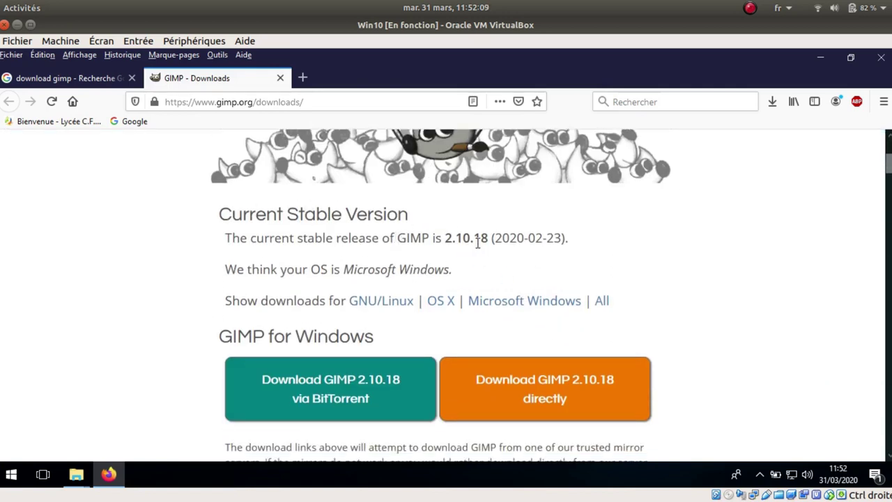
scroll(732, 299, "down", 2)
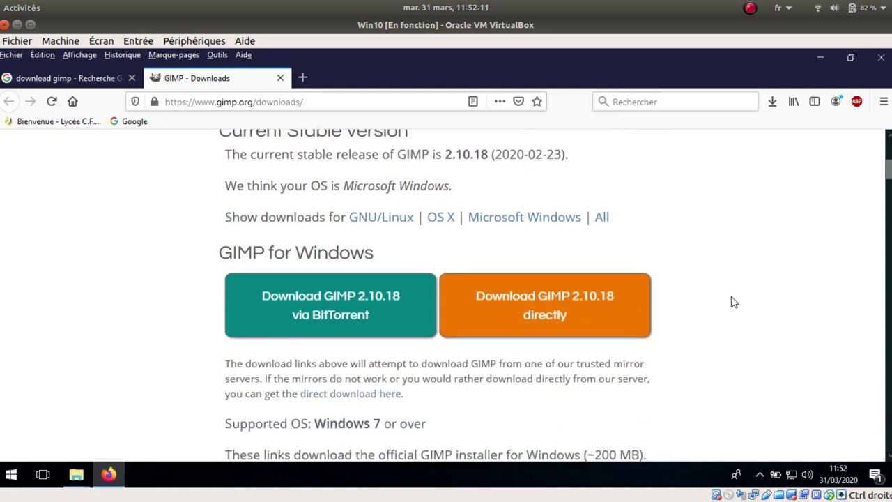
scroll(735, 305, "up", 2)
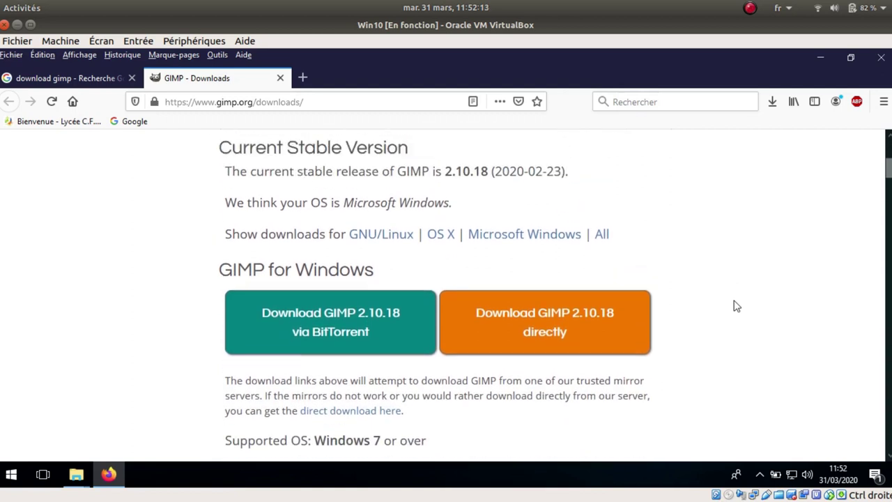
scroll(688, 325, "up", 1)
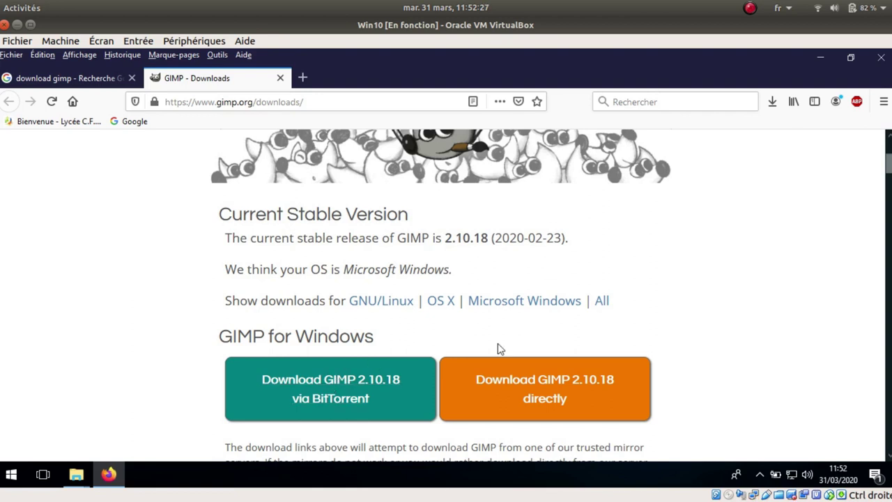
Download GIMP 2.10.18 directly and save the installer file into the Apps folder
left_click(559, 386)
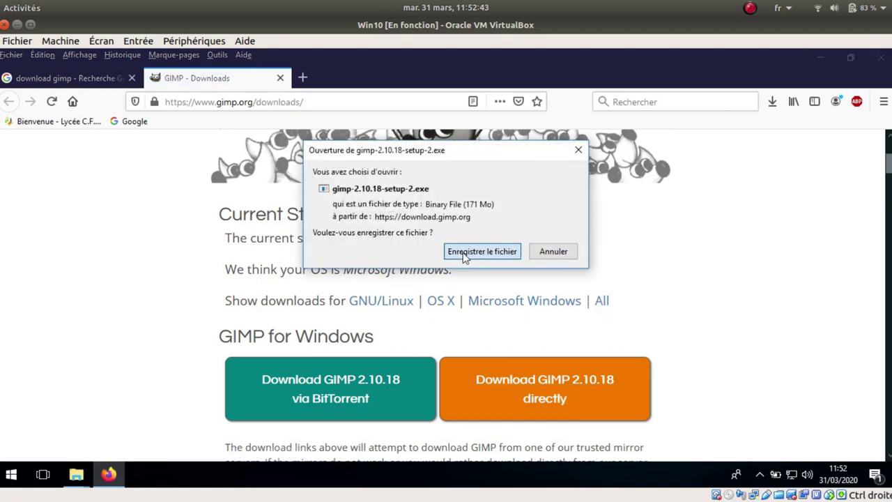
left_click(462, 255)
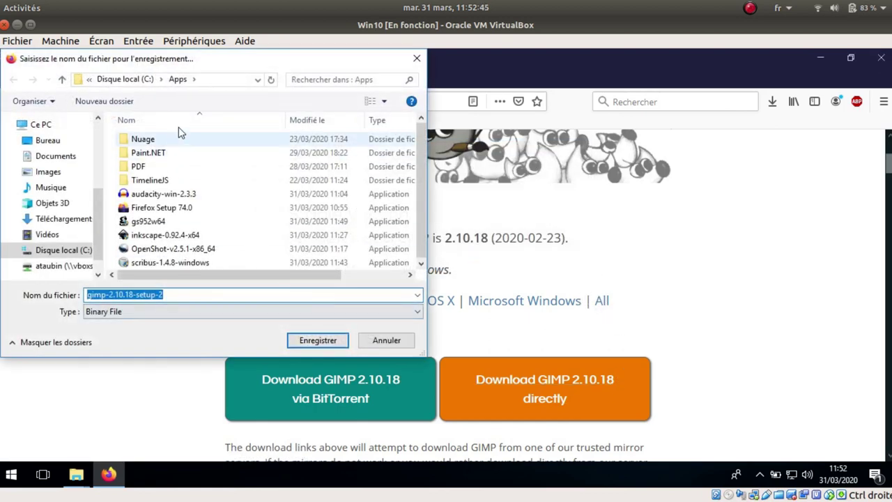
left_click(326, 347)
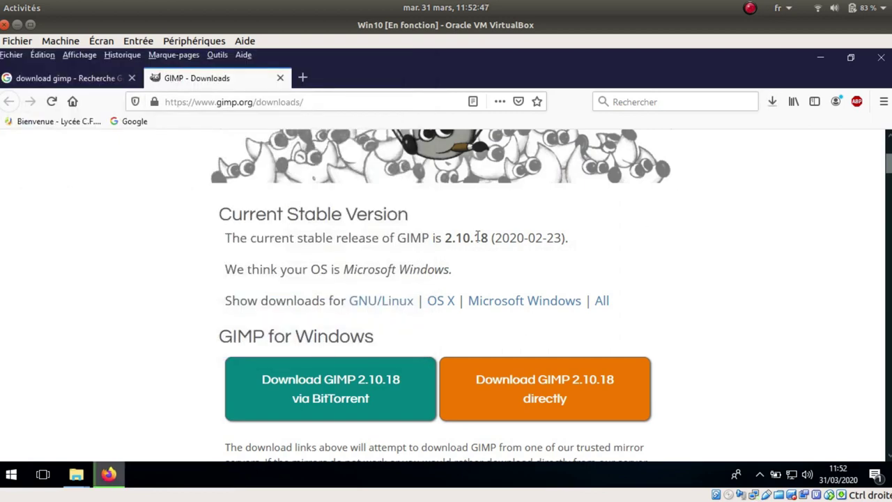
Browse the download.gimp.org index of older v2.8 Windows installers, then return to the GIMP downloads page
scroll(699, 213, "down", 5)
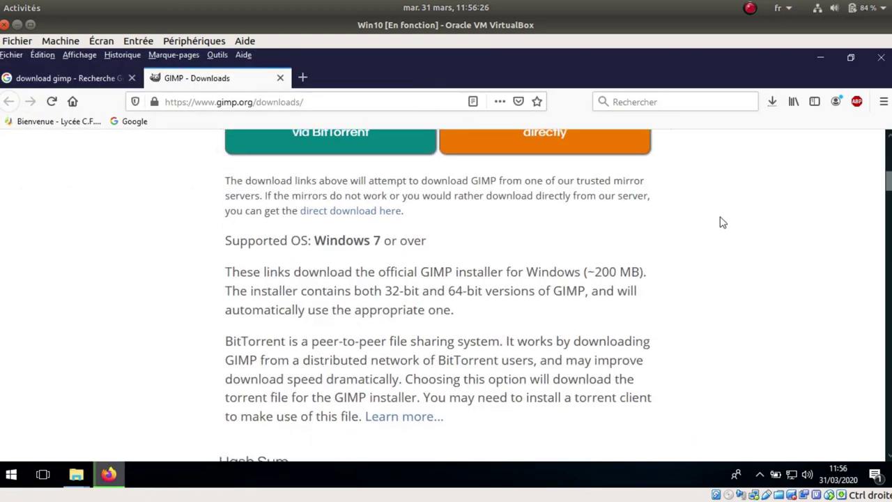
scroll(702, 205, "down", 3)
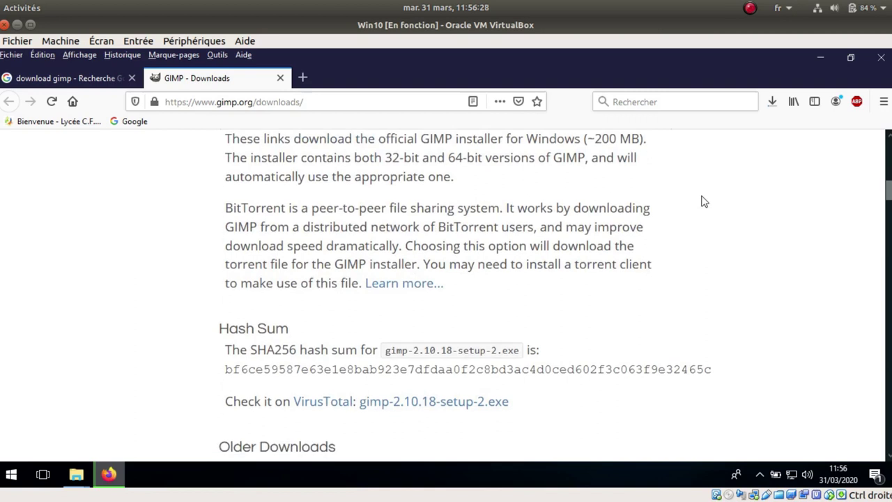
scroll(703, 205, "down", 4)
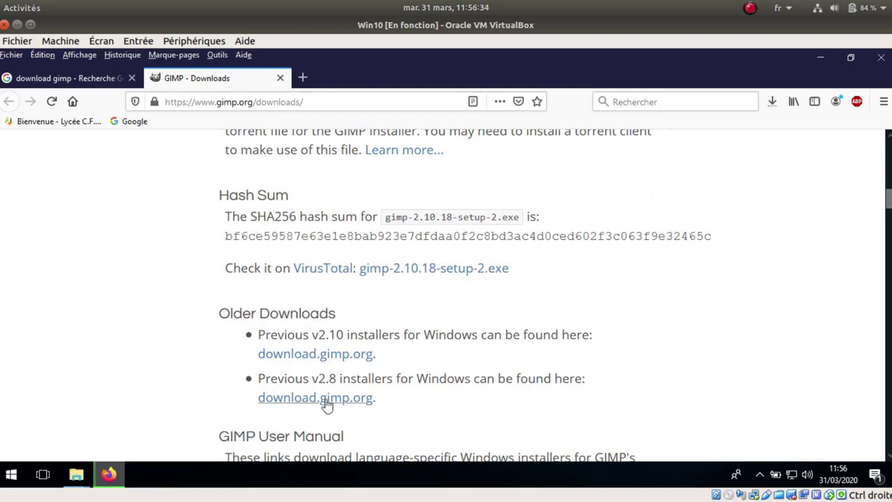
left_click(341, 404)
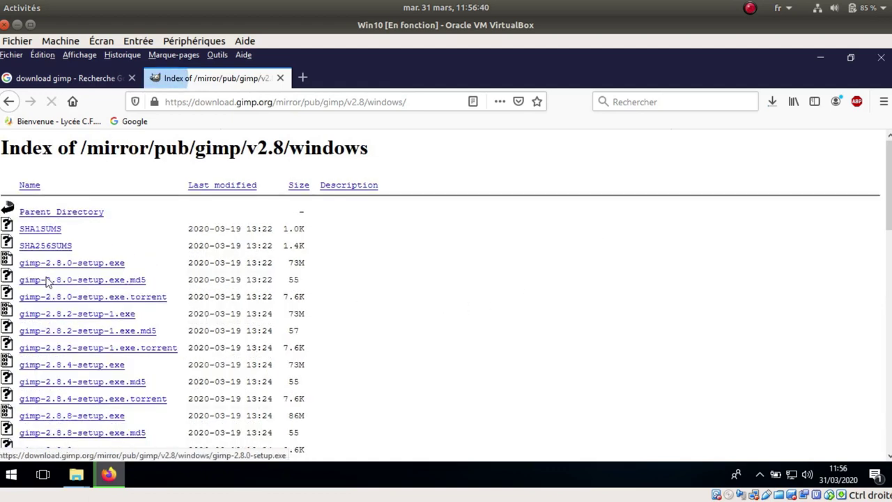
scroll(95, 279, "down", 3)
scroll(95, 278, "down", 3)
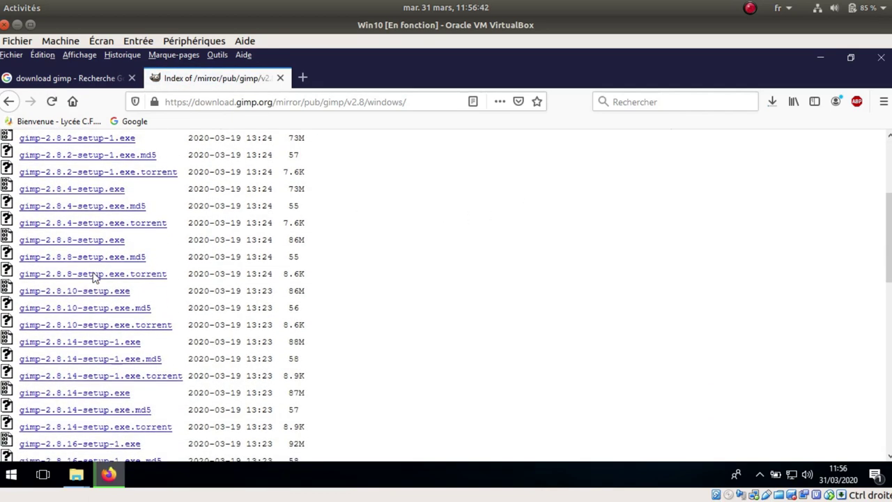
scroll(85, 291, "down", 3)
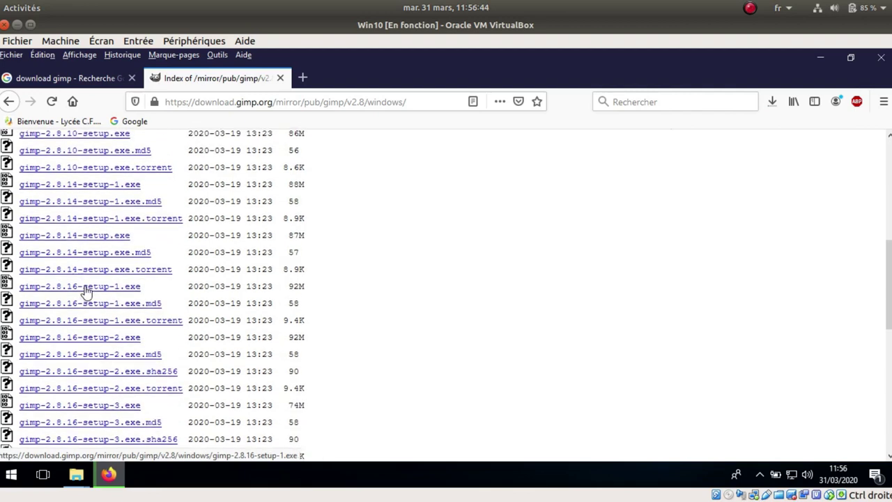
scroll(85, 291, "down", 3)
scroll(85, 291, "down", 3)
scroll(85, 291, "down", 3)
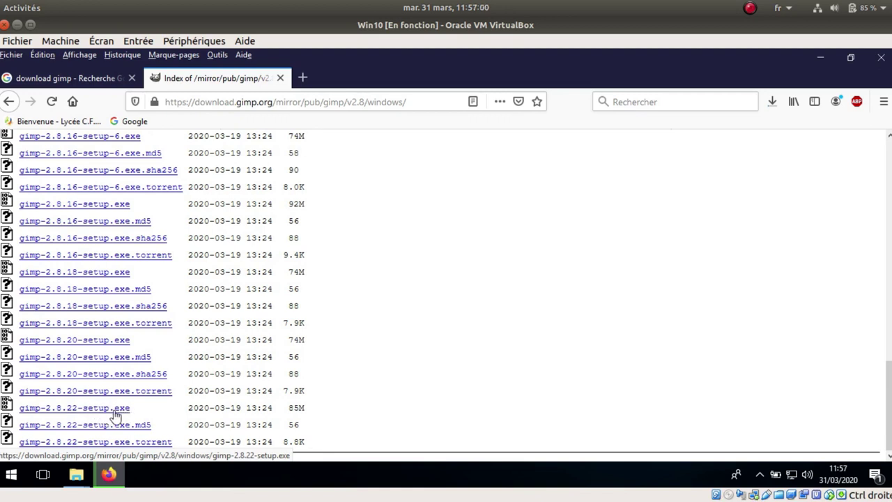
left_click(9, 102)
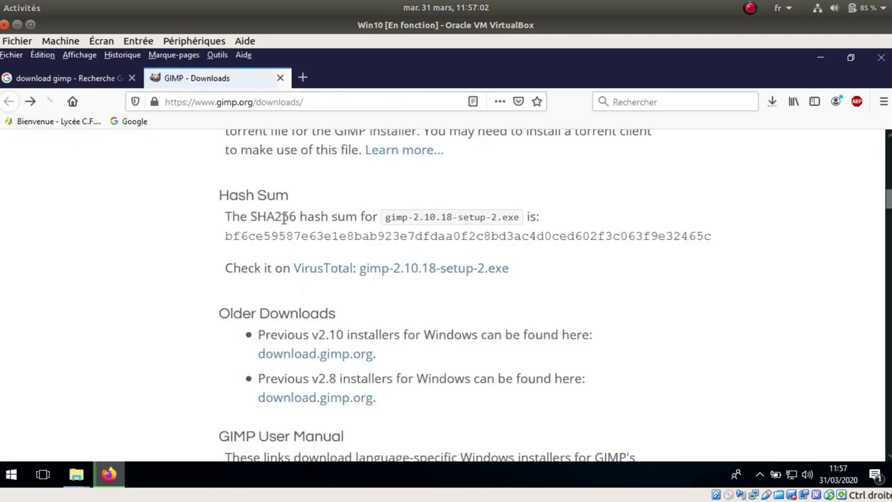
scroll(519, 277, "up", 5)
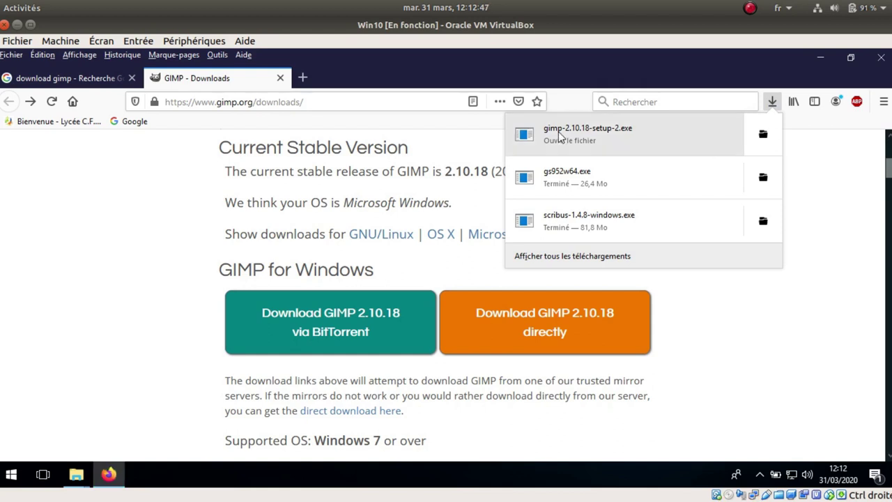
Run the gimp-2.10.18 installer for all users, in Français, with default settings
left_click(560, 137)
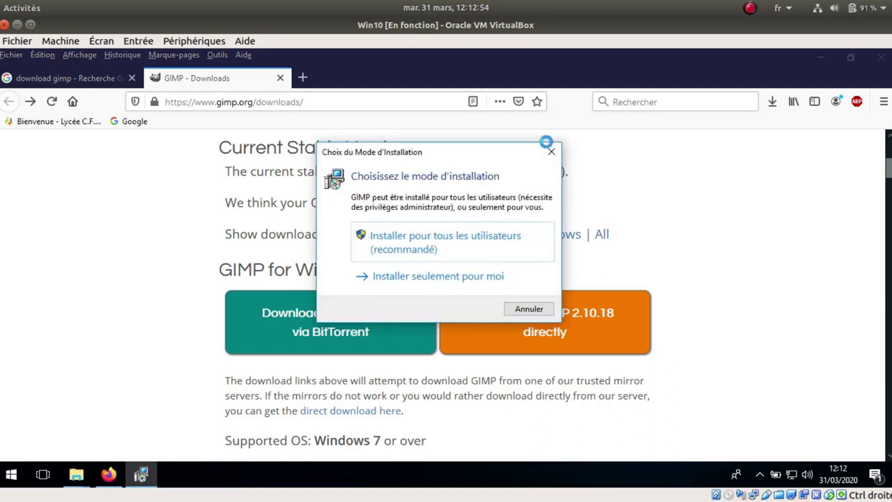
left_click(409, 241)
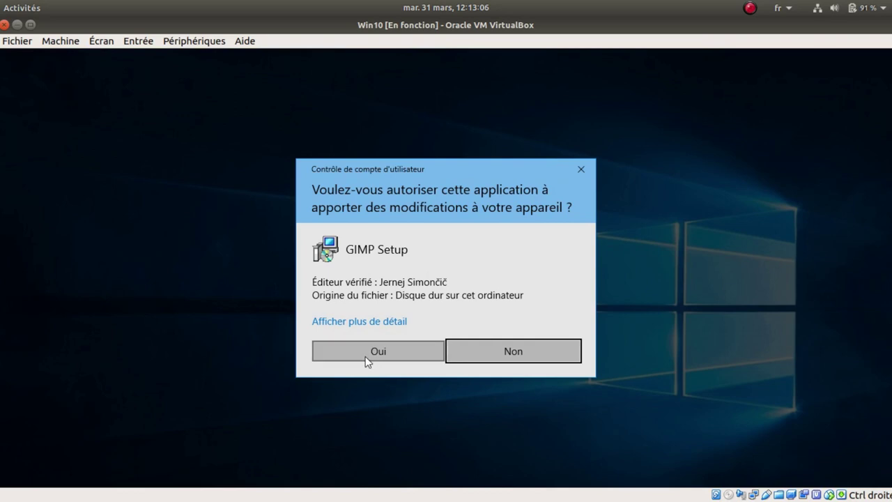
left_click(371, 355)
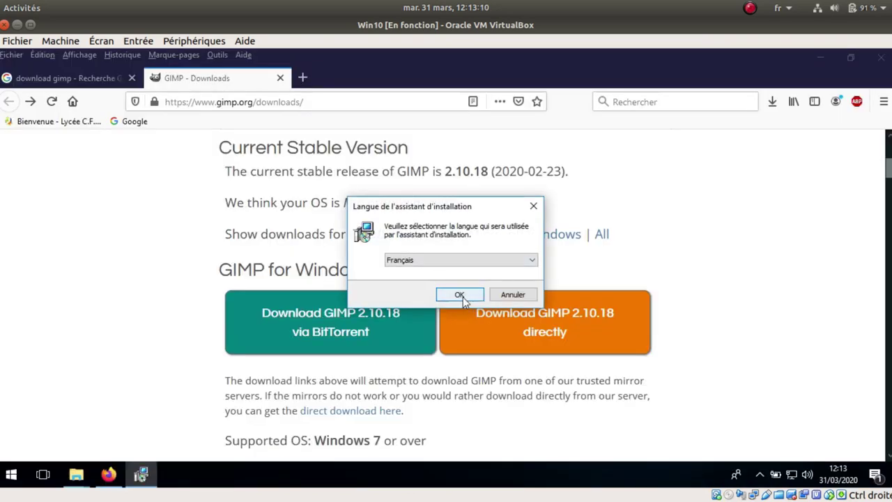
left_click(462, 295)
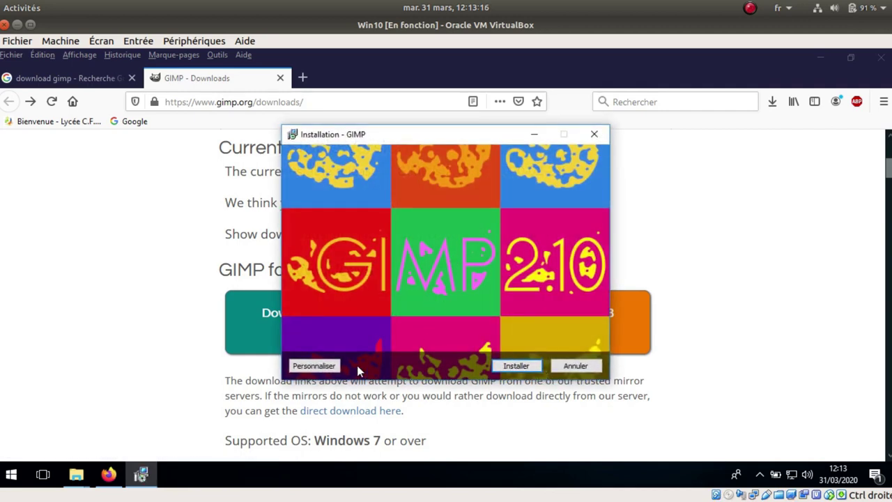
left_click(529, 367)
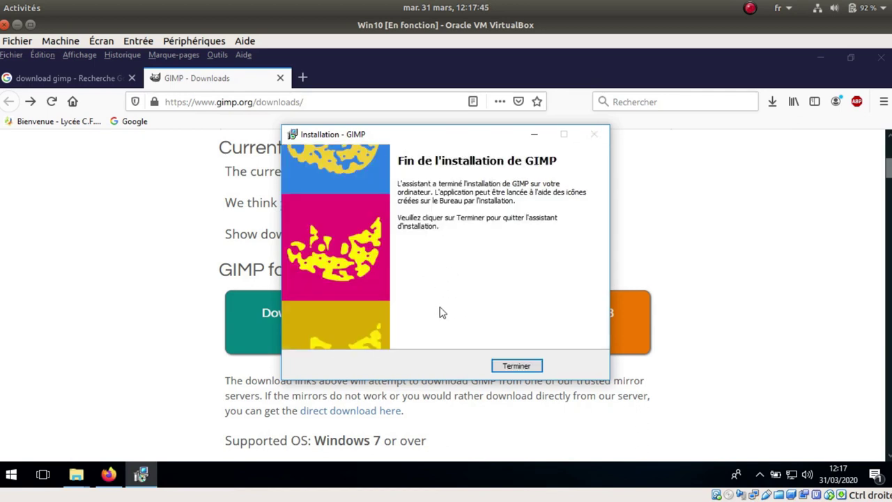
Close the finished installer, minimize Firefox and the Téléchargements window, and show the Start menu's recently added apps
left_click(516, 366)
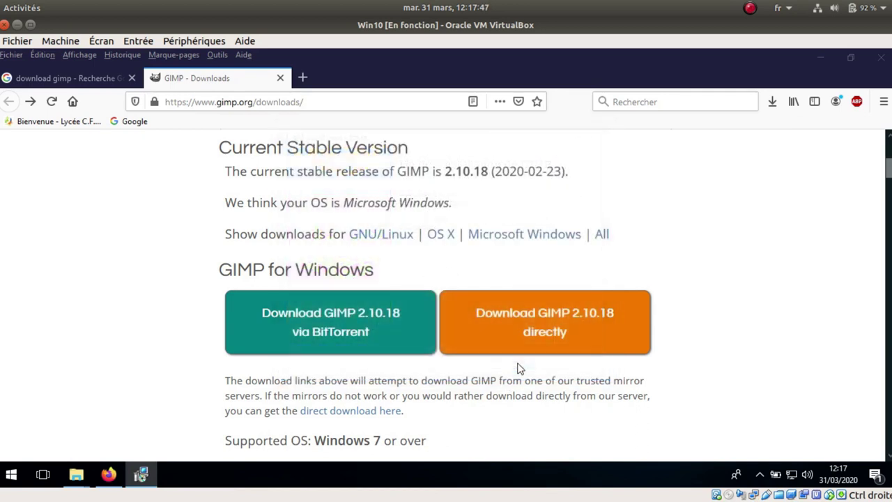
left_click(821, 62)
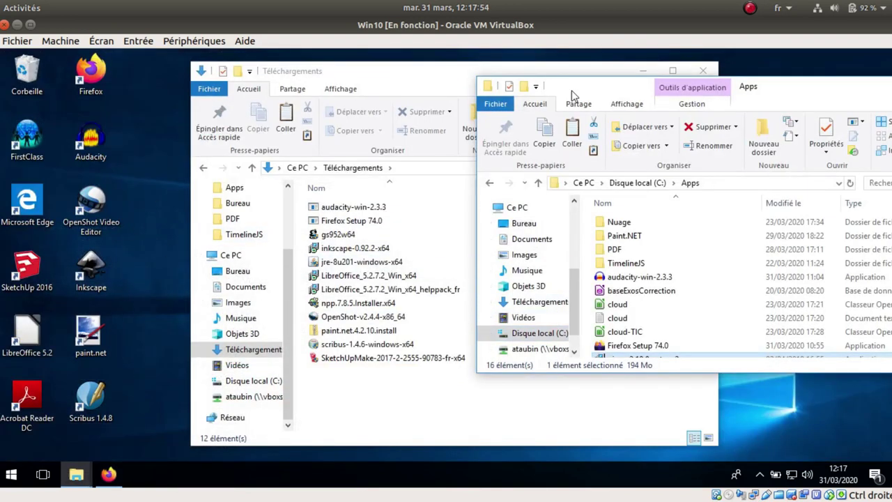
left_click(652, 73)
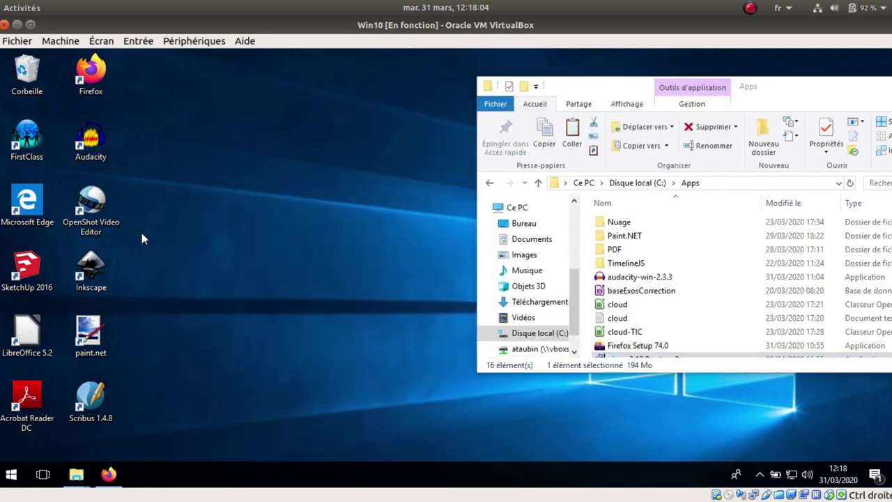
left_click(10, 475)
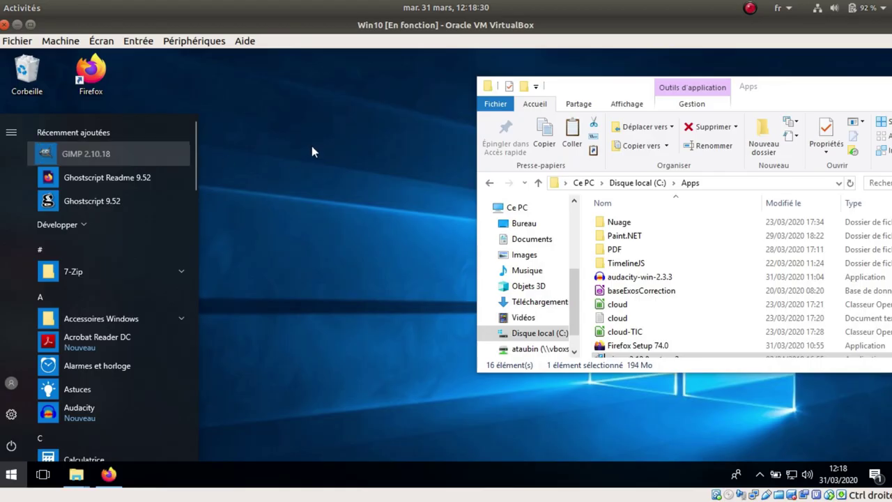
Add a GIMP 2.10.18 desktop shortcut, launch GIMP maximized, and confirm Mode fenêtre unique is ticked
mouse_move(312, 147)
left_mouse_down()
mouse_move(349, 82)
mouse_move(163, 99)
mouse_move(173, 170)
mouse_move(166, 207)
left_mouse_up()
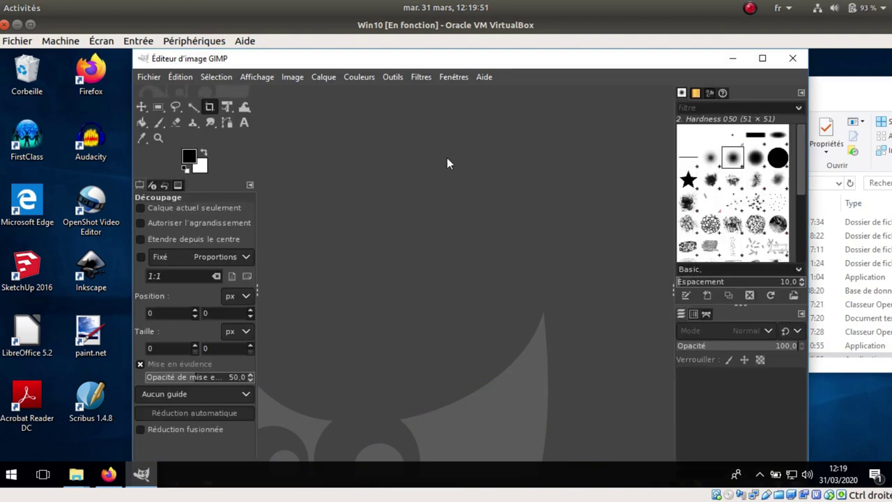
left_click(762, 58)
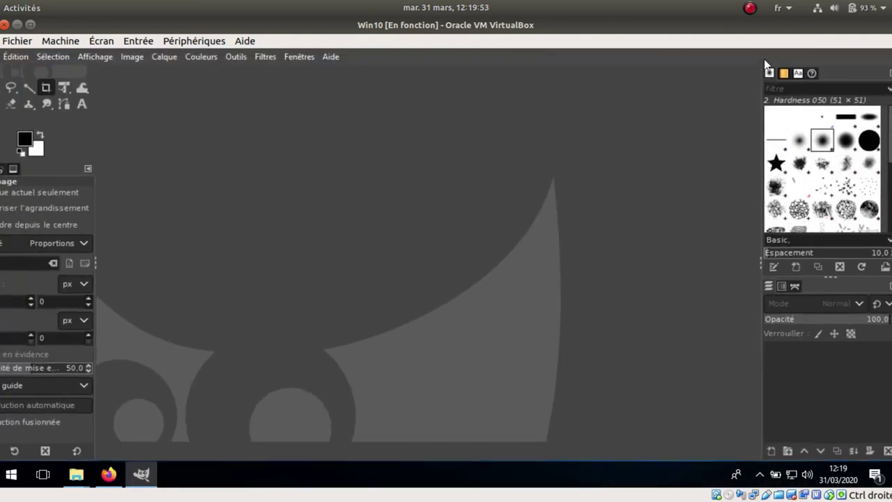
left_click(323, 71)
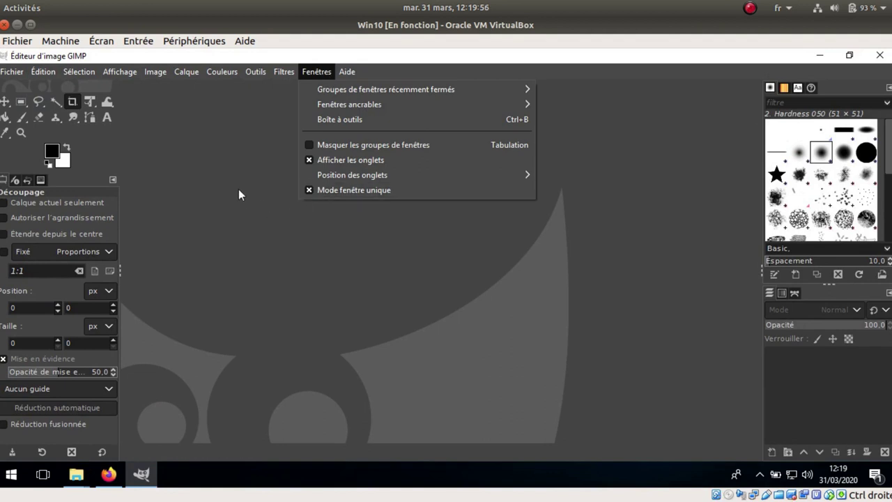
left_click(237, 189)
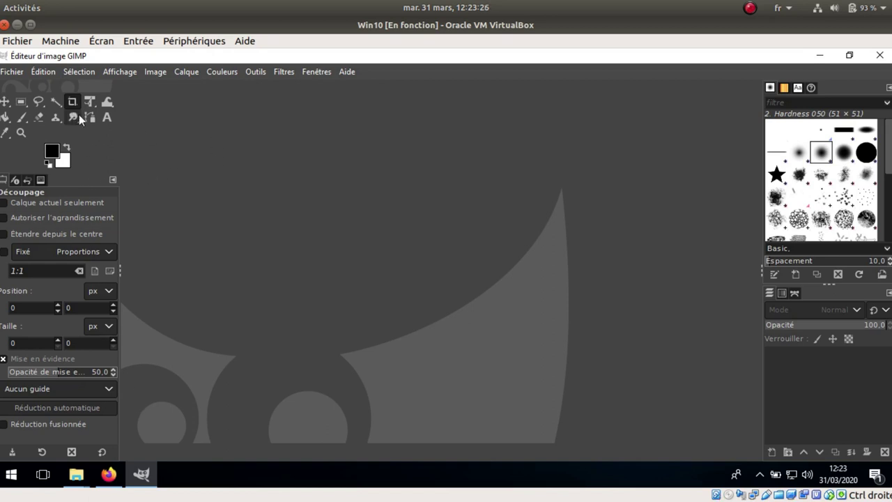
left_click(38, 71)
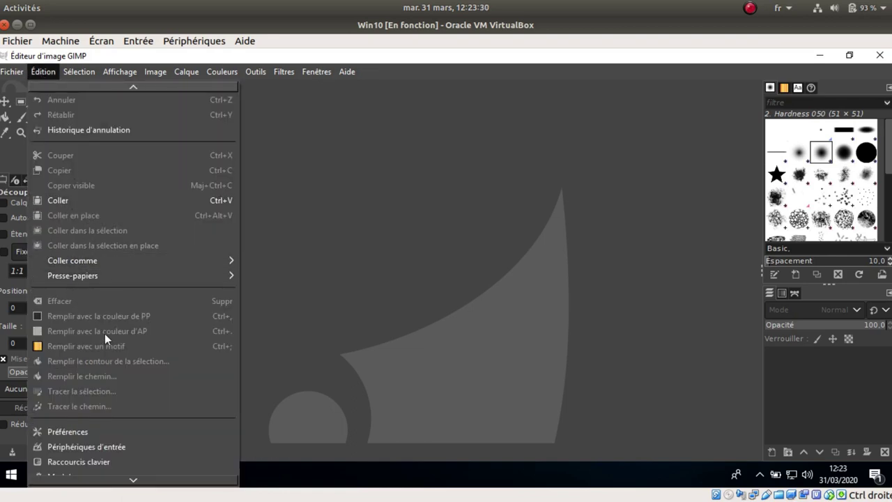
scroll(105, 334, "down", 1)
In Préférences > Interface, choose the System theme and the Legacy icon theme
left_click(94, 407)
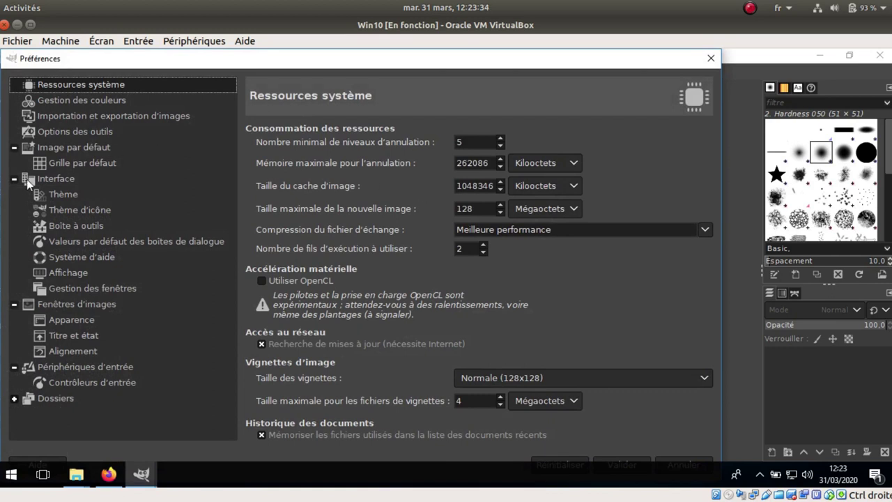
left_click(56, 194)
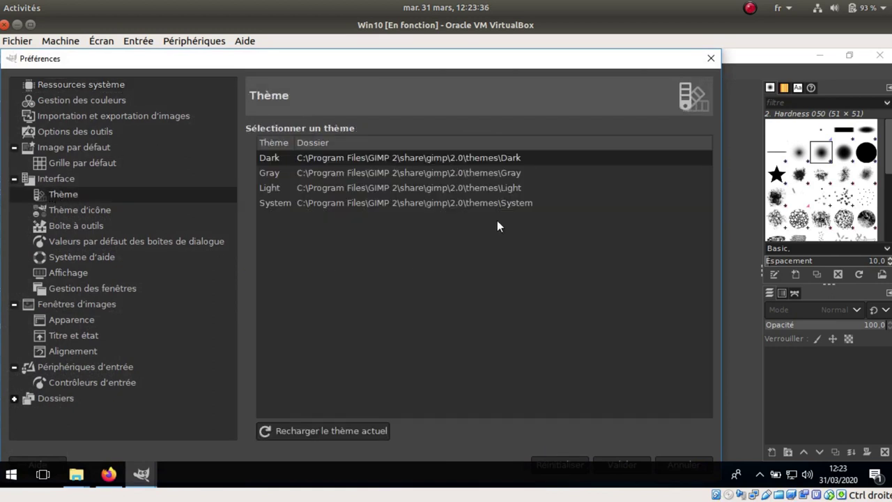
left_click(434, 202)
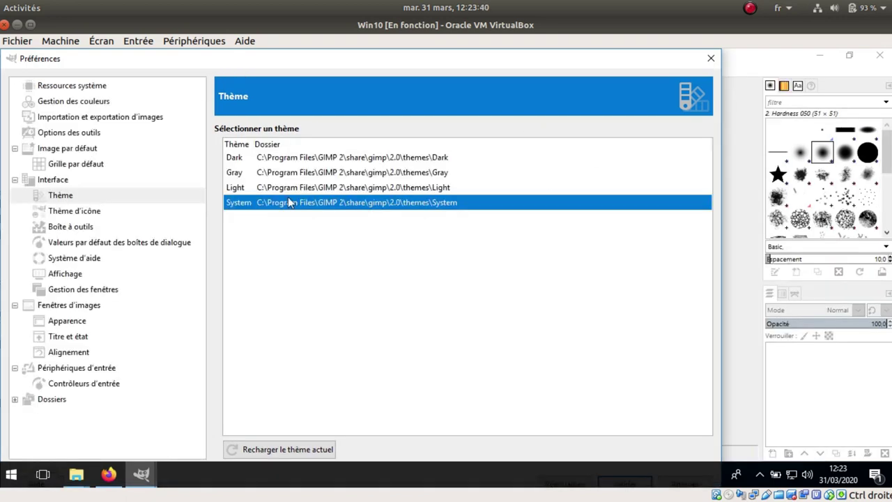
left_click(62, 211)
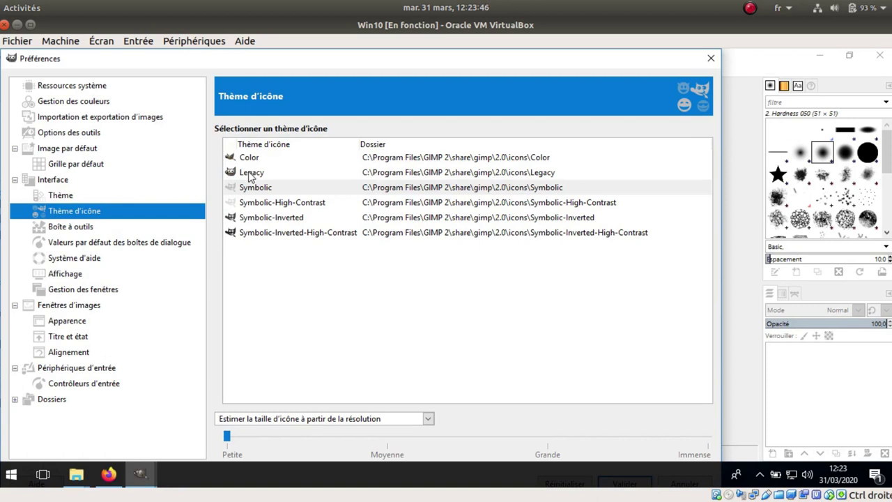
left_click(248, 174)
Uncheck 'Utiliser des groupes d'outils' under Boîte à outils and confirm the preferences with Valider
left_click(67, 240)
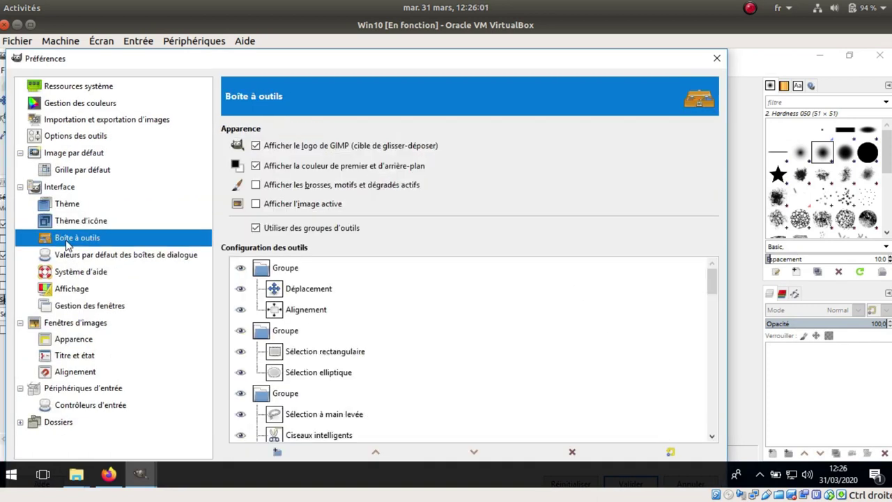
left_click(258, 230)
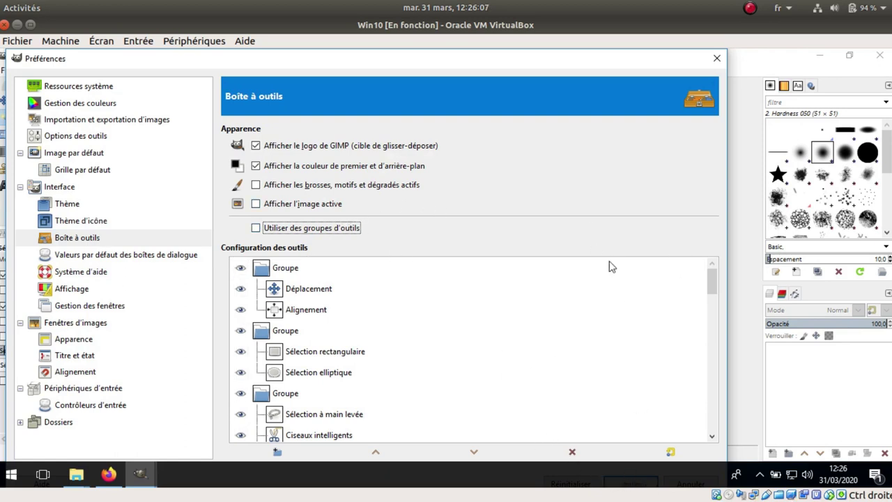
key("Tab")
key("Tab")
key("Tab")
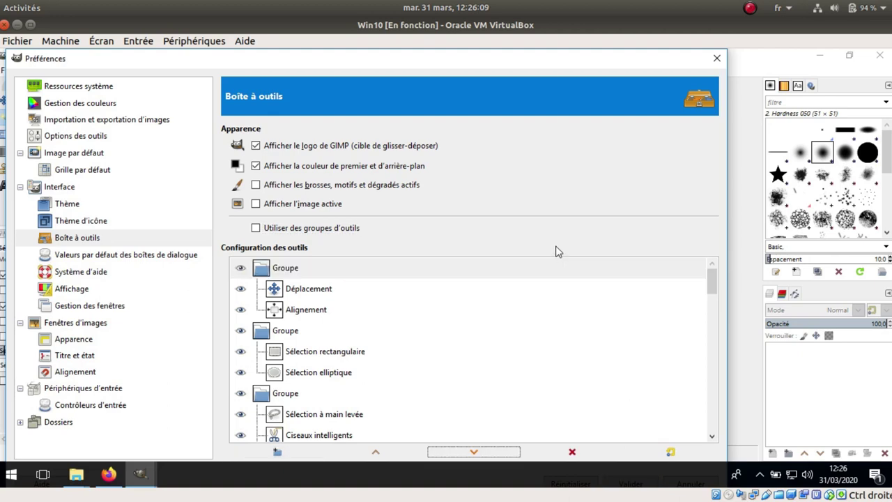
key("Tab")
key("Tab")
key("Tab")
key("Tab")
key("Tab")
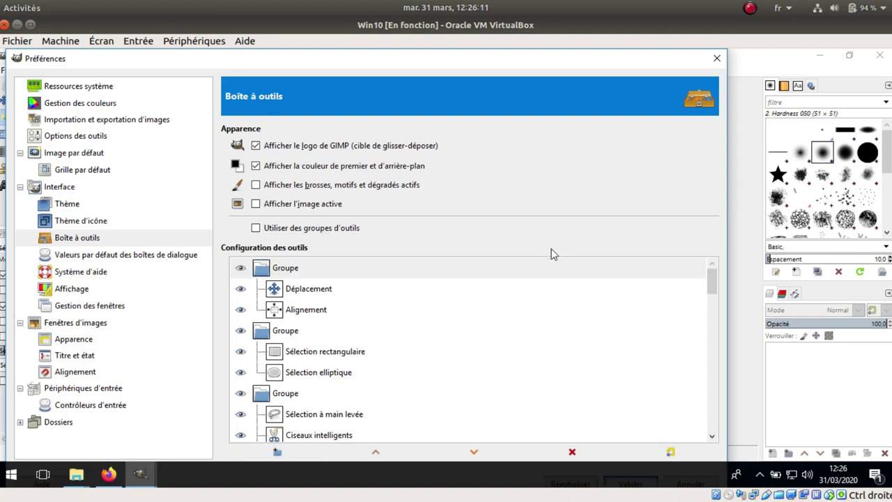
key("Return")
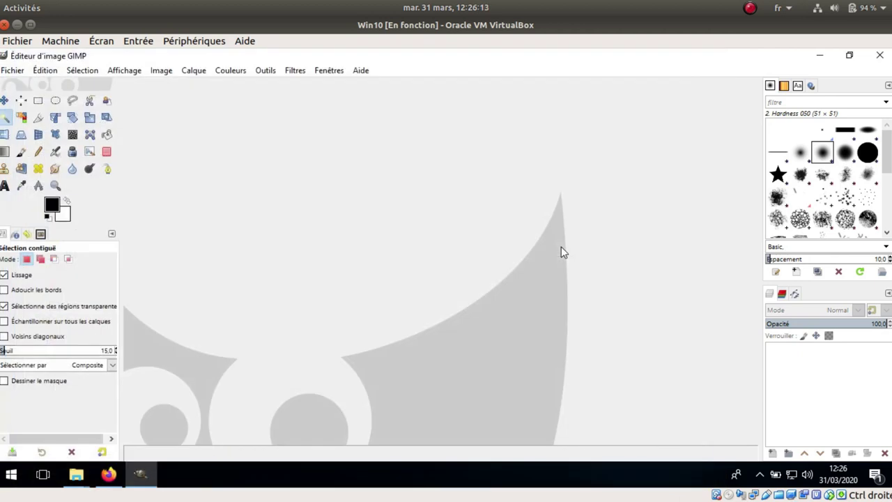